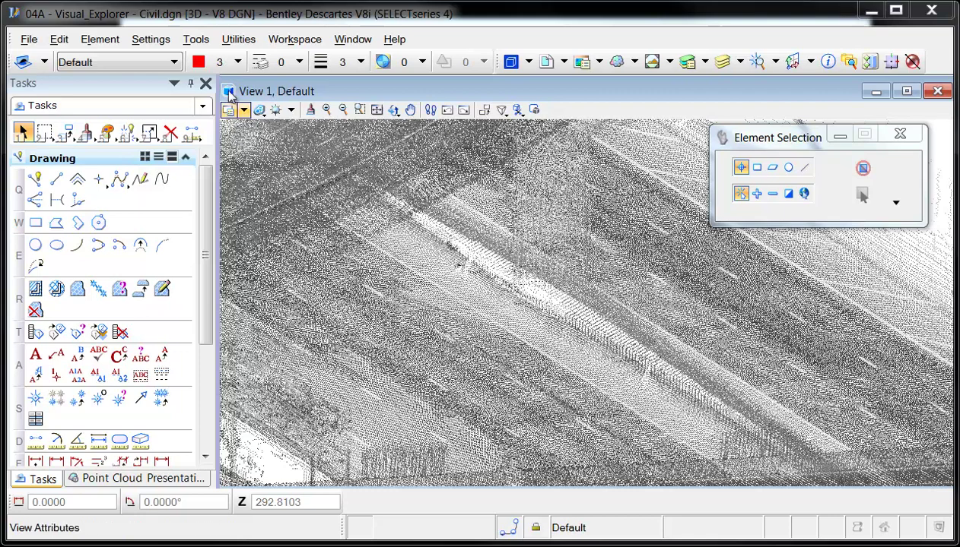
- Launch Visual Explorer from Tools > Point Cloud - Advanced, with both size values at 5.0000
left_click(196, 39)
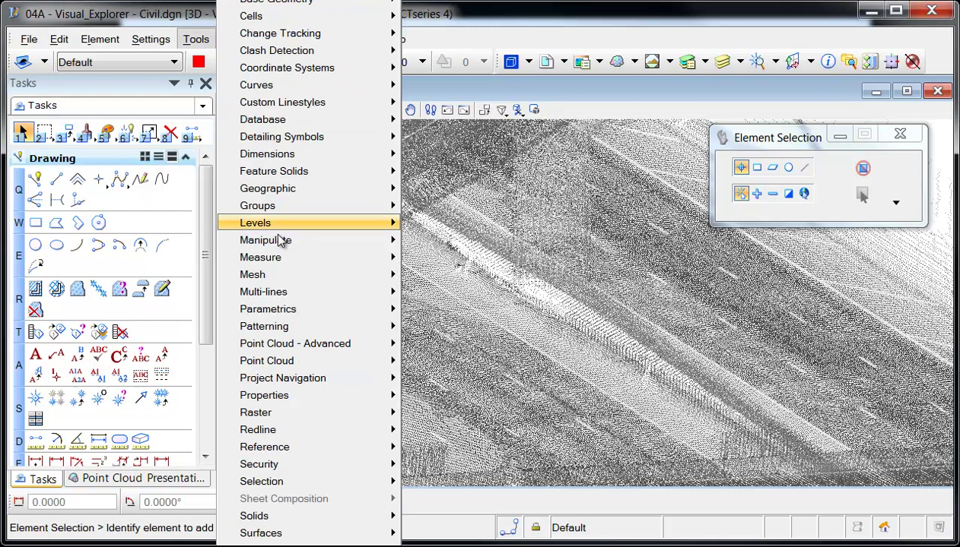
mouse_move(306, 343)
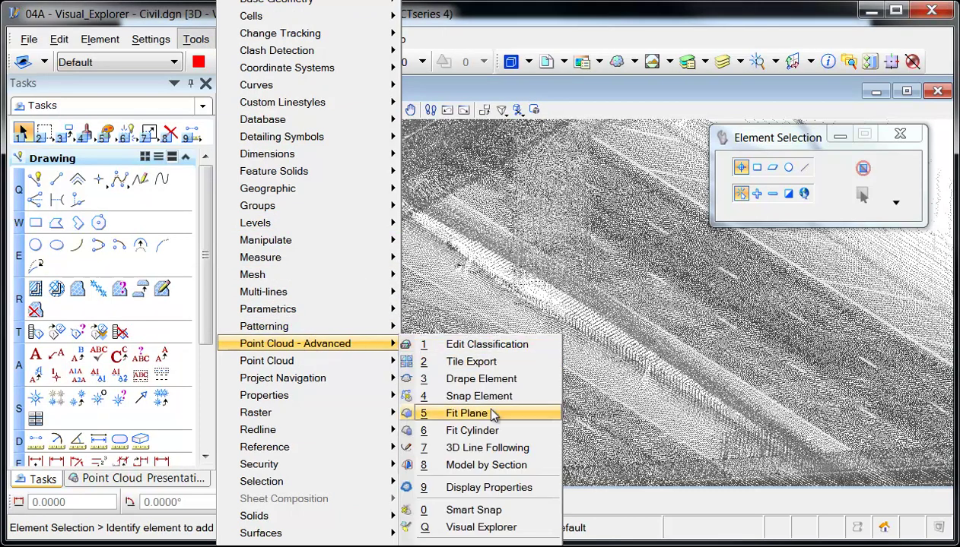
left_click(486, 527)
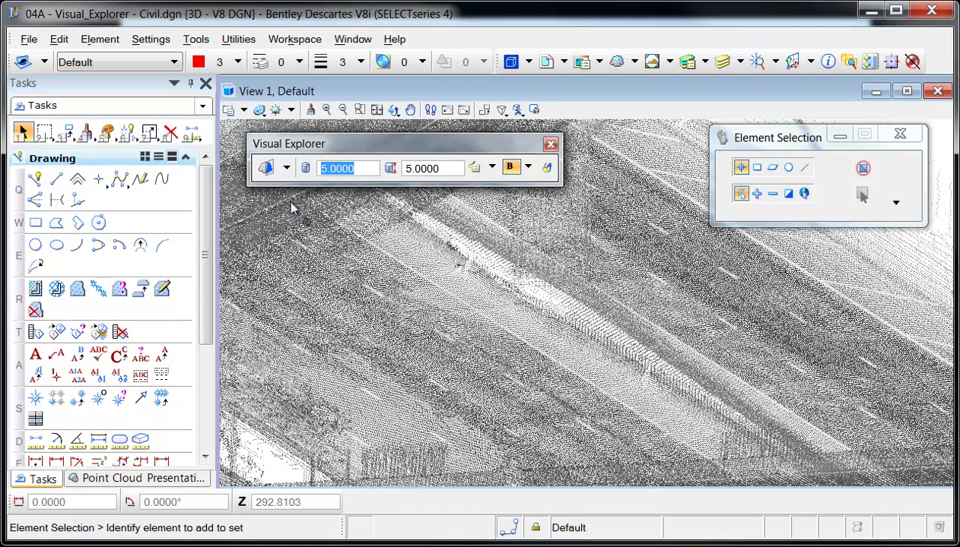
- Toggle the Enable/Disable Visual Explorer button to turn probing on for the road point cloud
left_click(267, 168)
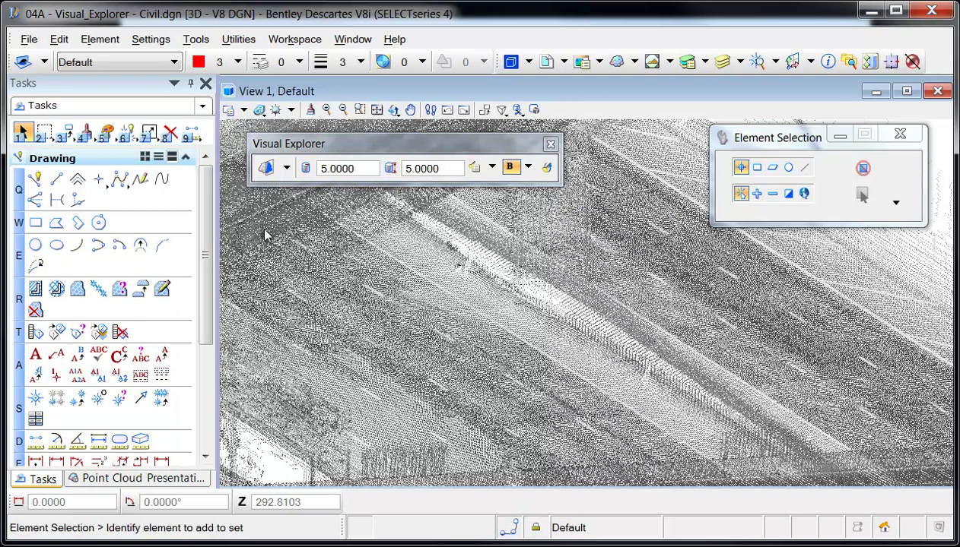
left_click(266, 169)
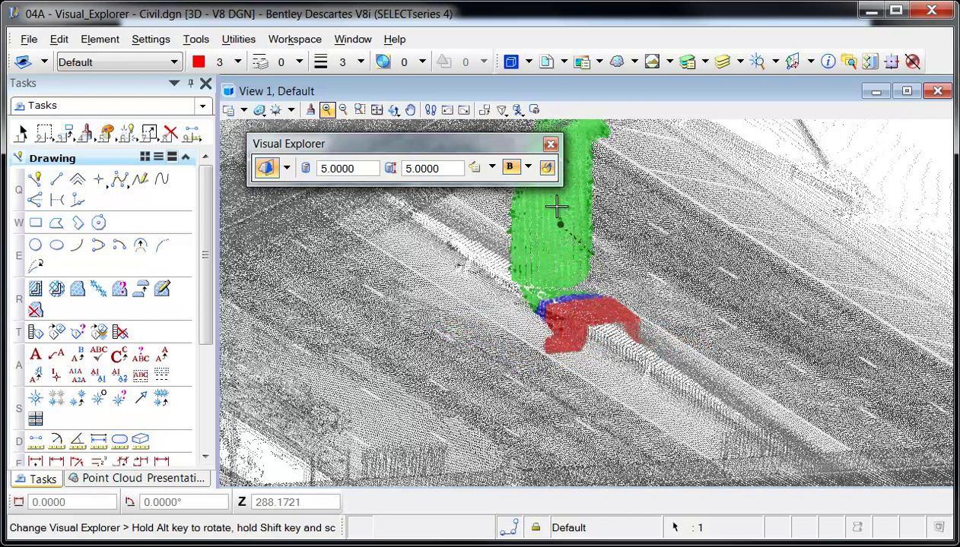
- Start Change Visual Explorer on the road, previewing the cylinder with Space and rotating it with Alt
left_click(547, 169)
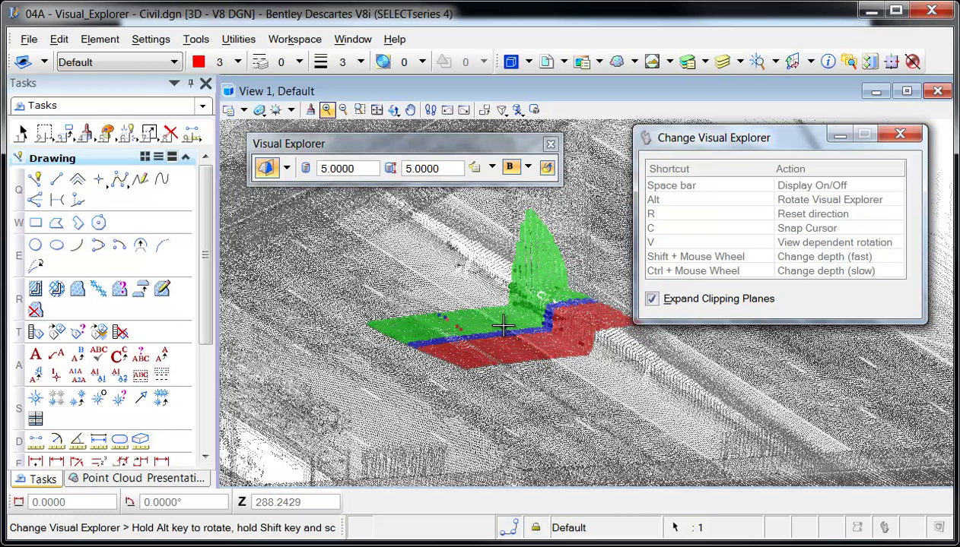
key("space")
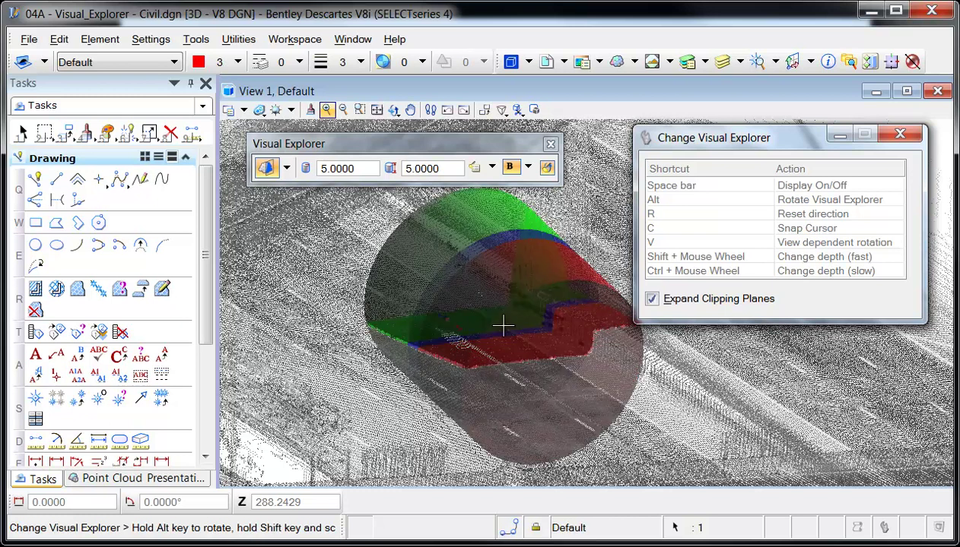
key("alt")
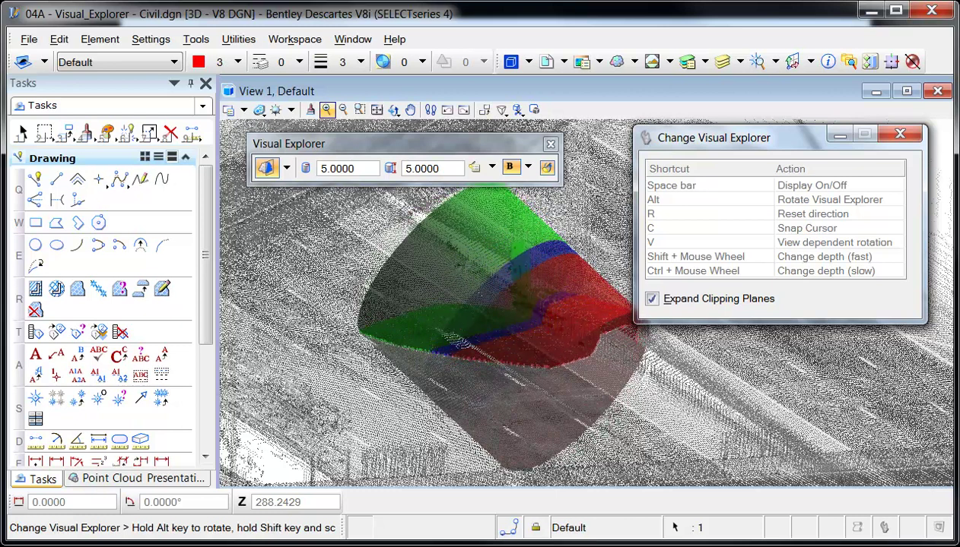
key("alt")
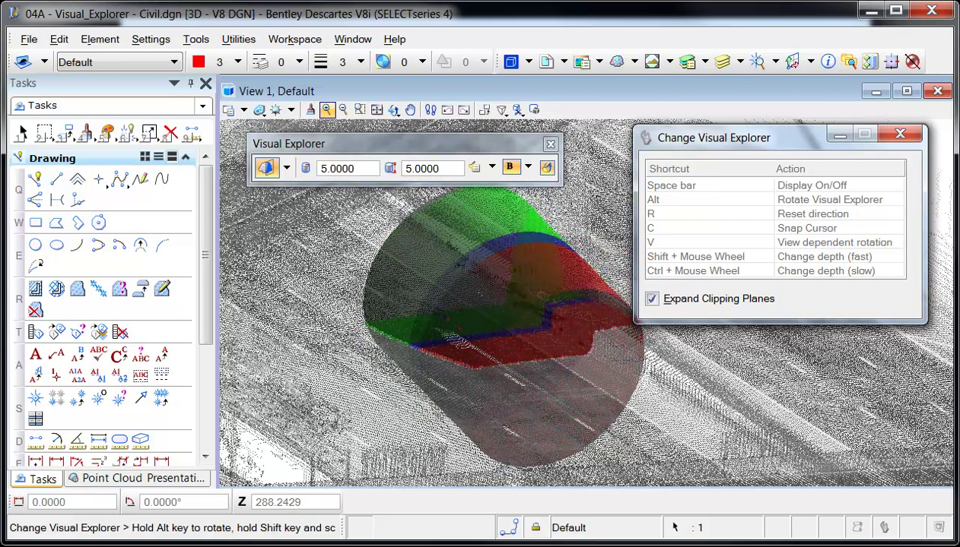
key("alt")
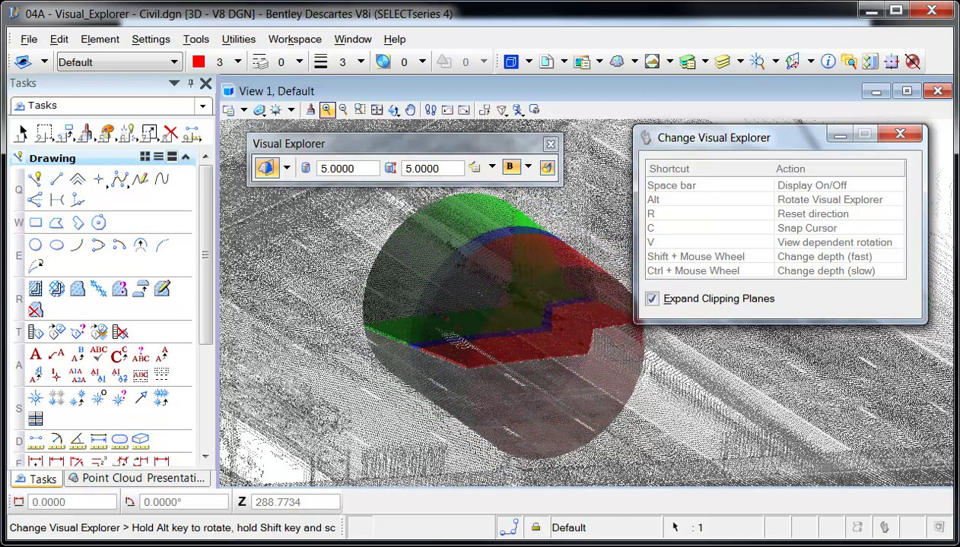
key("space")
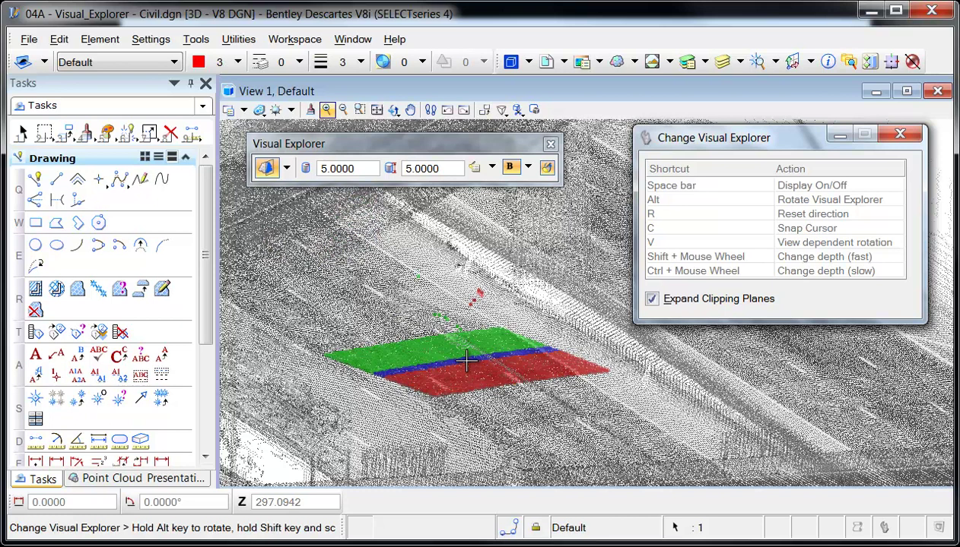
- Cancel the placement, restart Change Visual Explorer, and close its shortcut list
key("Escape")
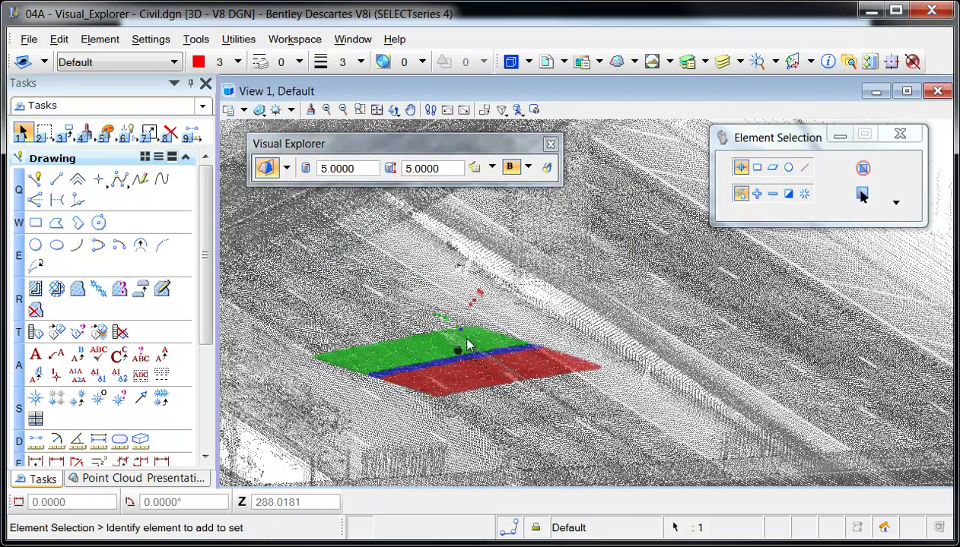
left_click(546, 169)
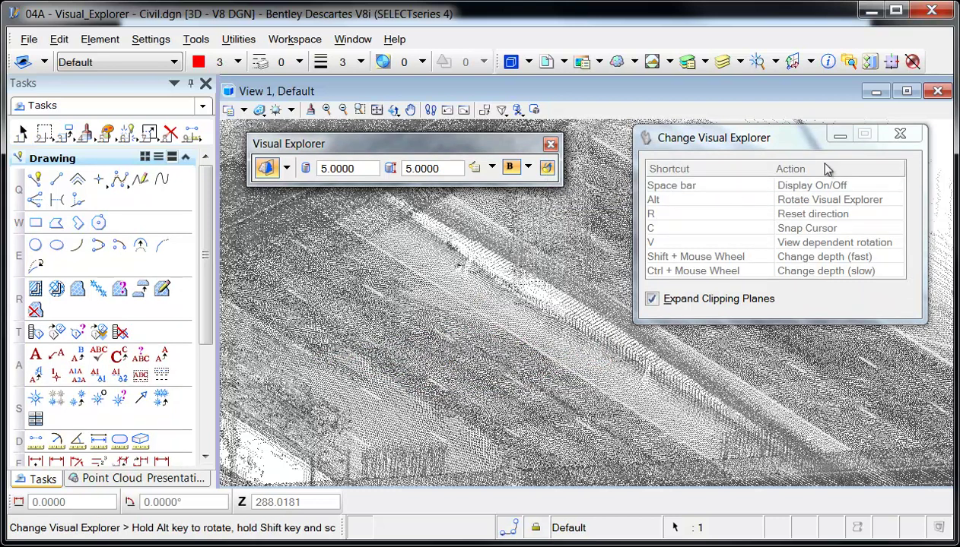
left_click(897, 134)
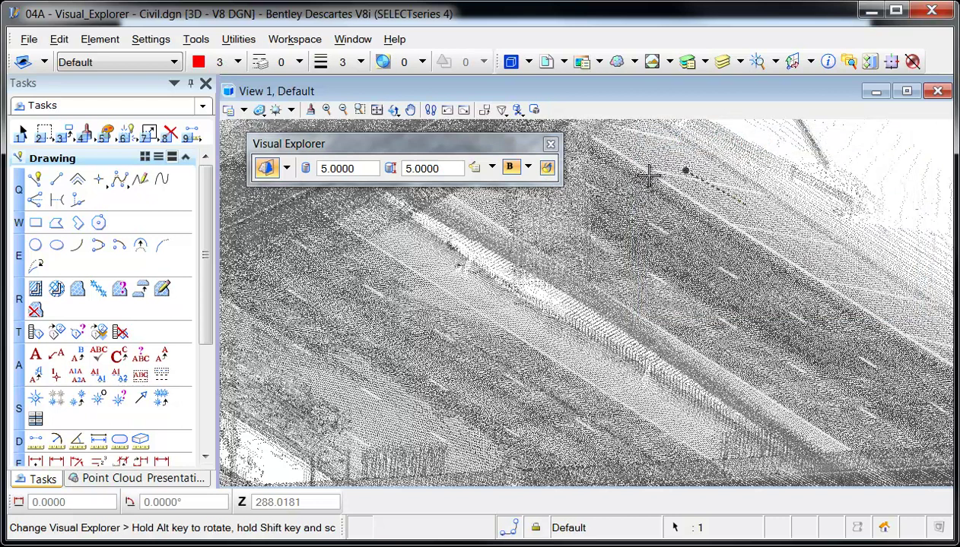
- Confirm in Workspace > Function Keys that F1 runs pointcloudadv visualexplorer change
left_click(296, 40)
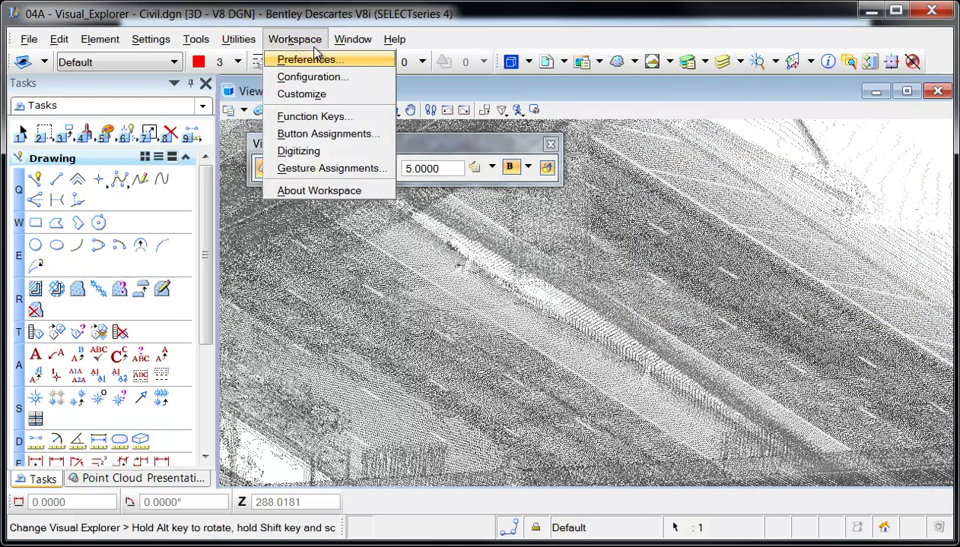
left_click(307, 117)
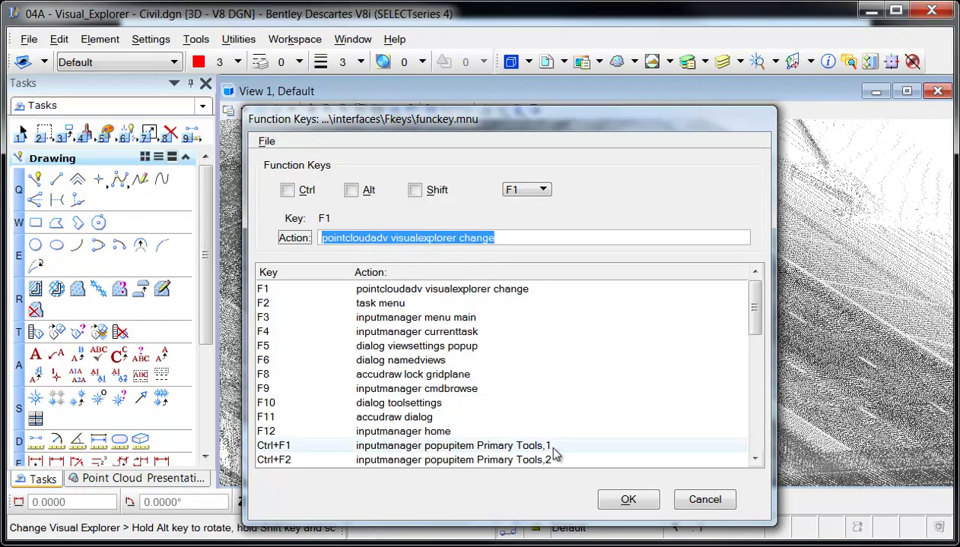
left_click(622, 499)
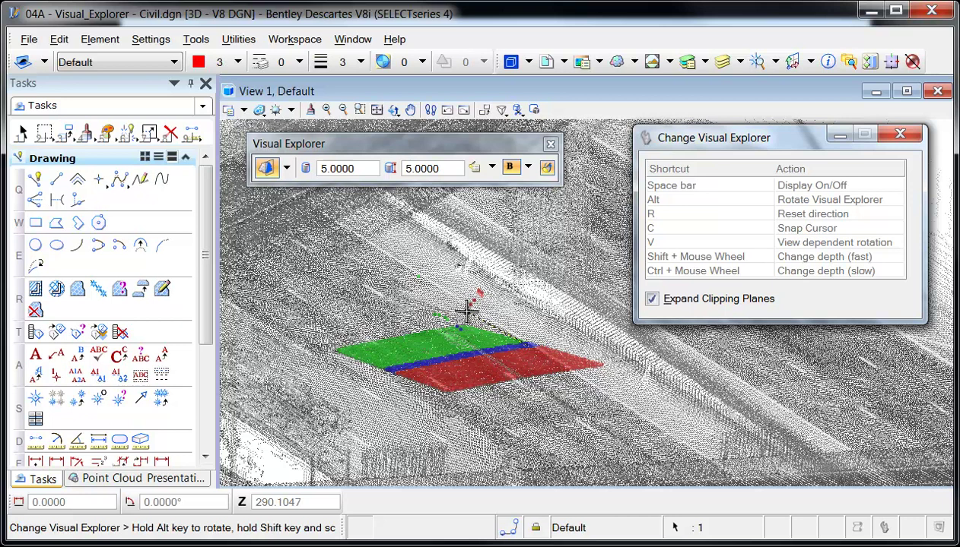
- Change the Visual Explorer size values from 5 to 7 and 3 for a thinner section
key("space")
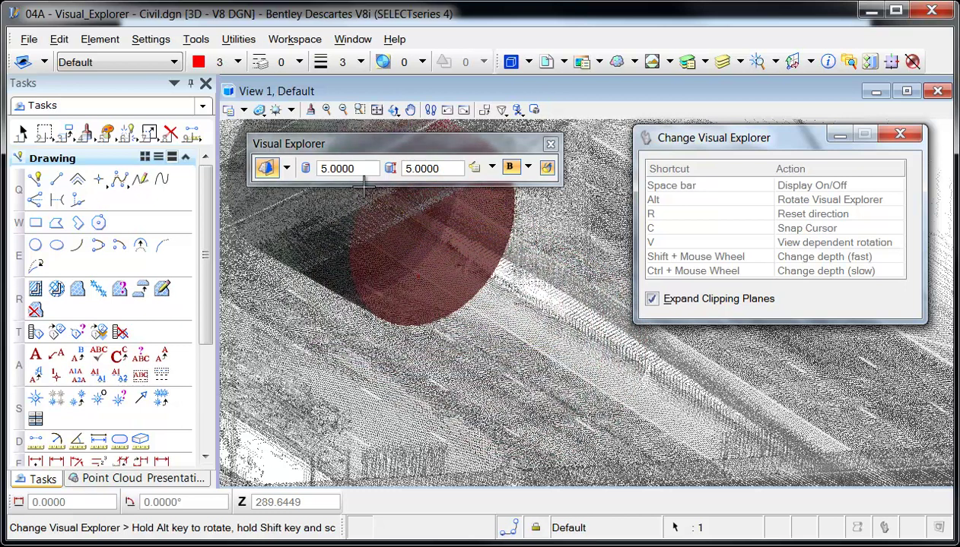
left_click_drag(356, 170, 321, 170)
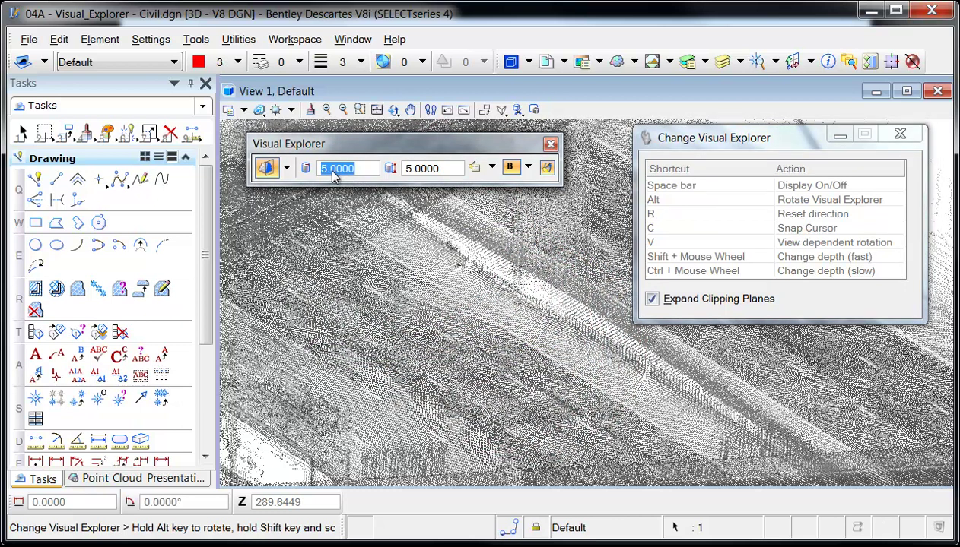
type("7")
left_click(411, 170)
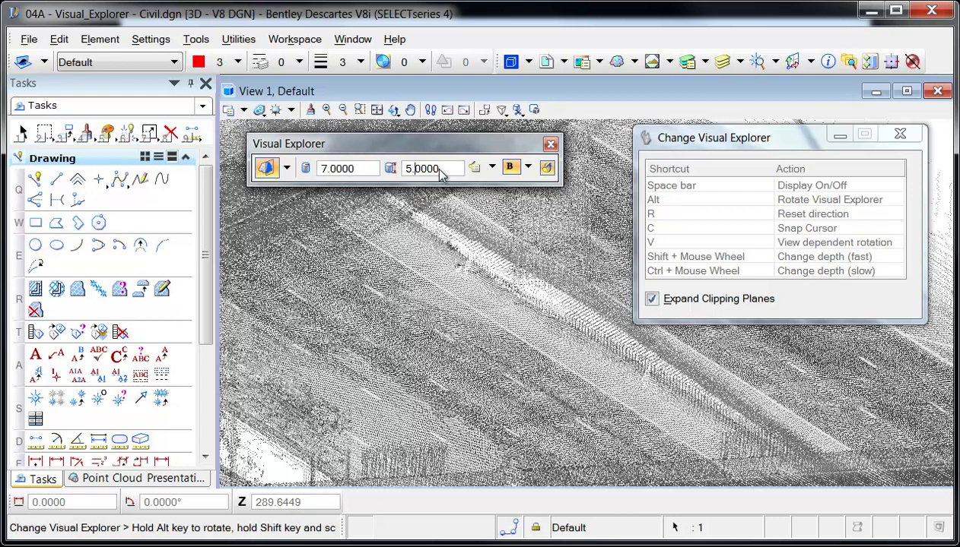
left_click_drag(441, 170, 408, 174)
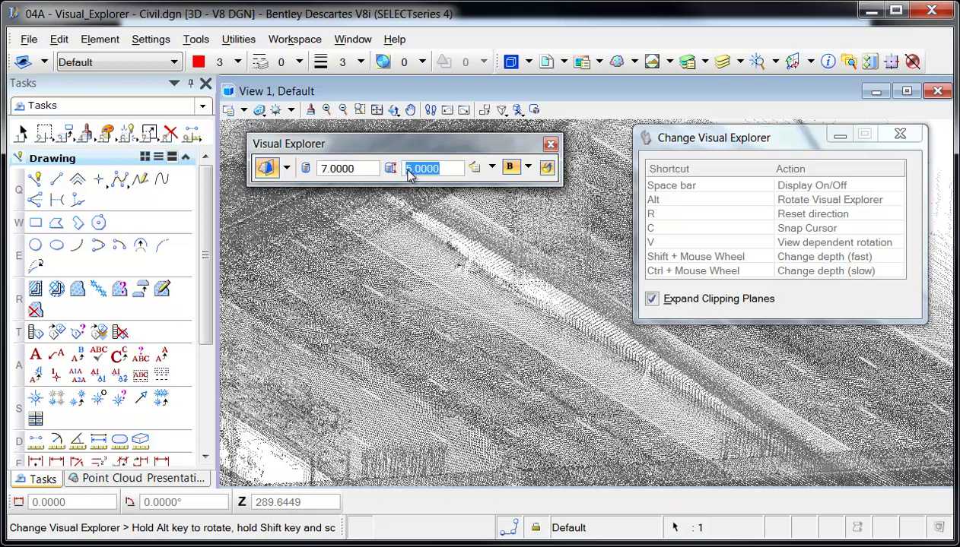
type("3")
key("Return")
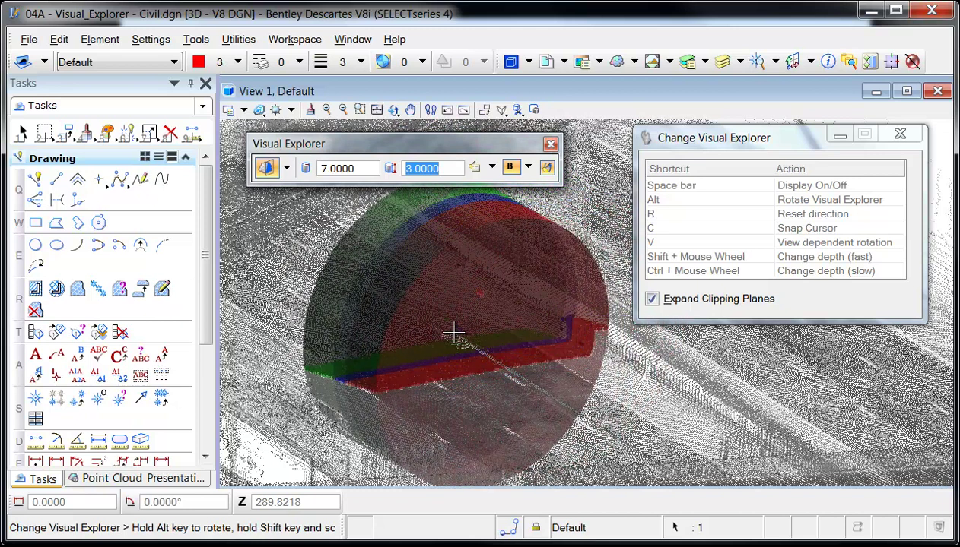
left_click(504, 327)
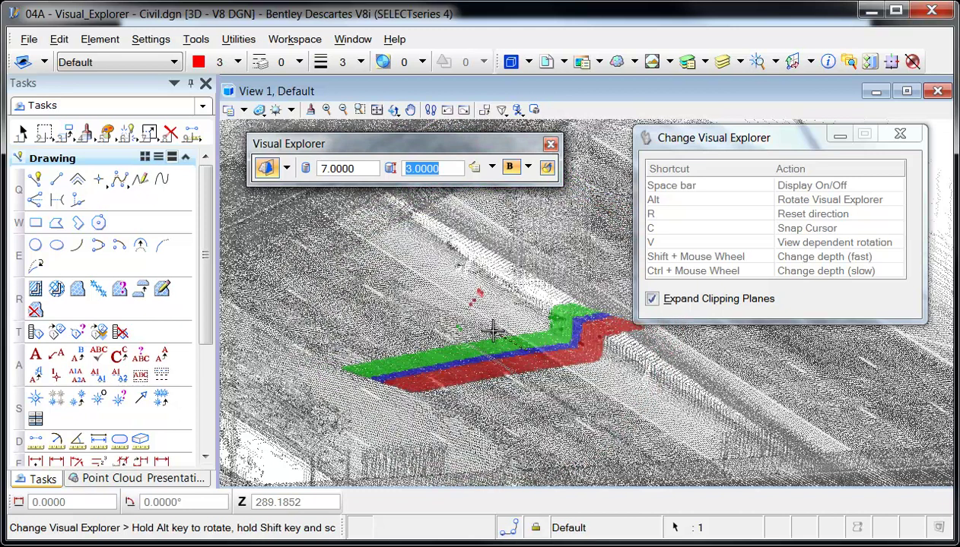
- Review Forward 2, Backward 3, On Plane 1 colours, Transparency 50 and Thickness 0.5000
left_click(492, 168)
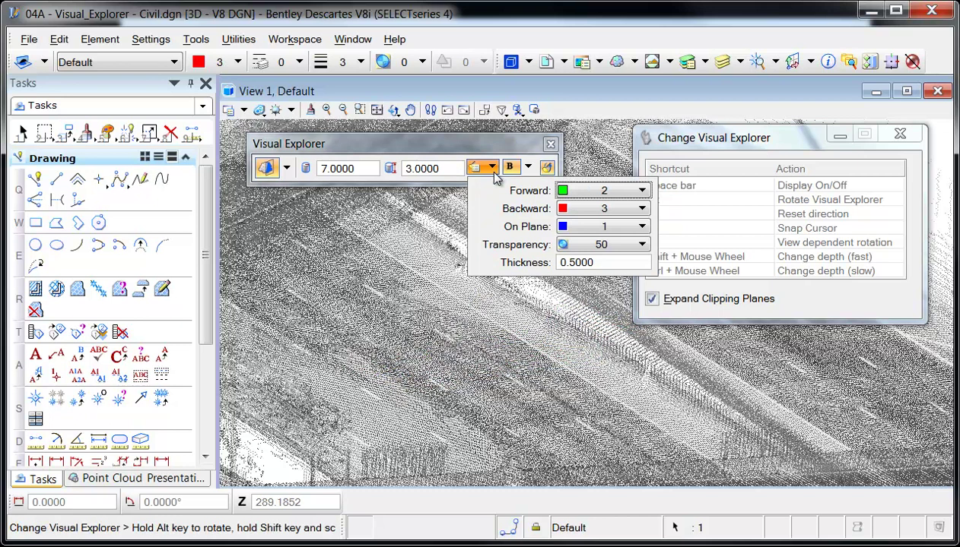
left_click(582, 192)
left_click(582, 191)
left_click(584, 209)
left_click(584, 212)
left_click(582, 228)
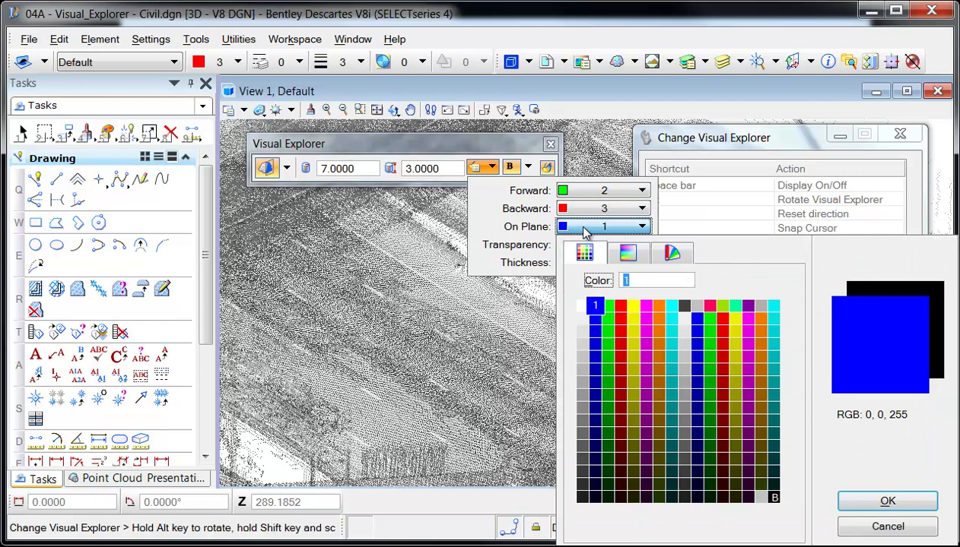
left_click(584, 228)
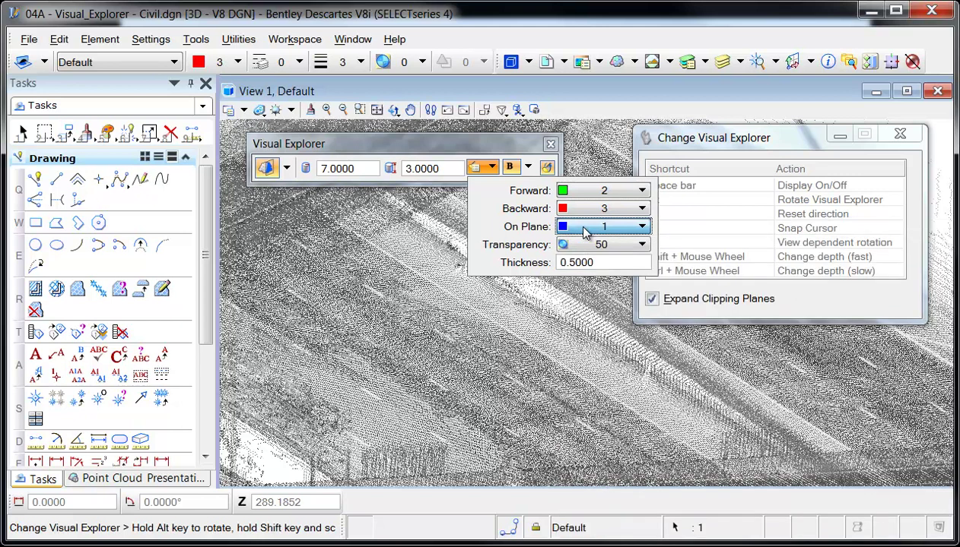
left_click(582, 245)
left_click(583, 249)
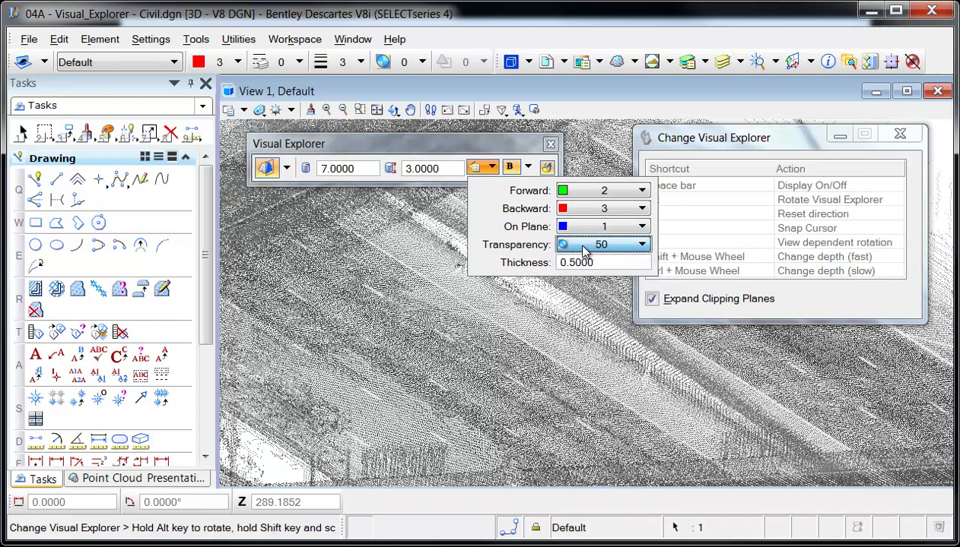
left_click_drag(570, 265, 574, 267)
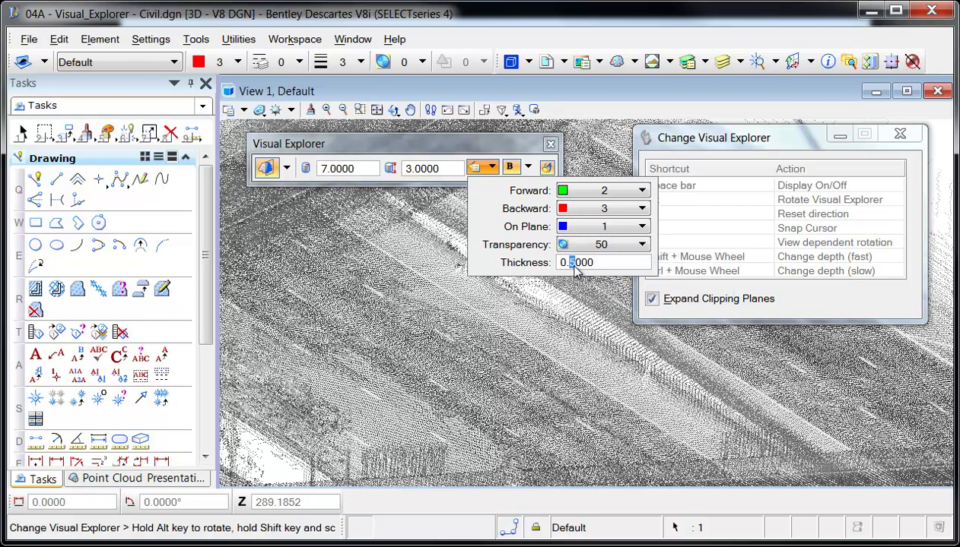